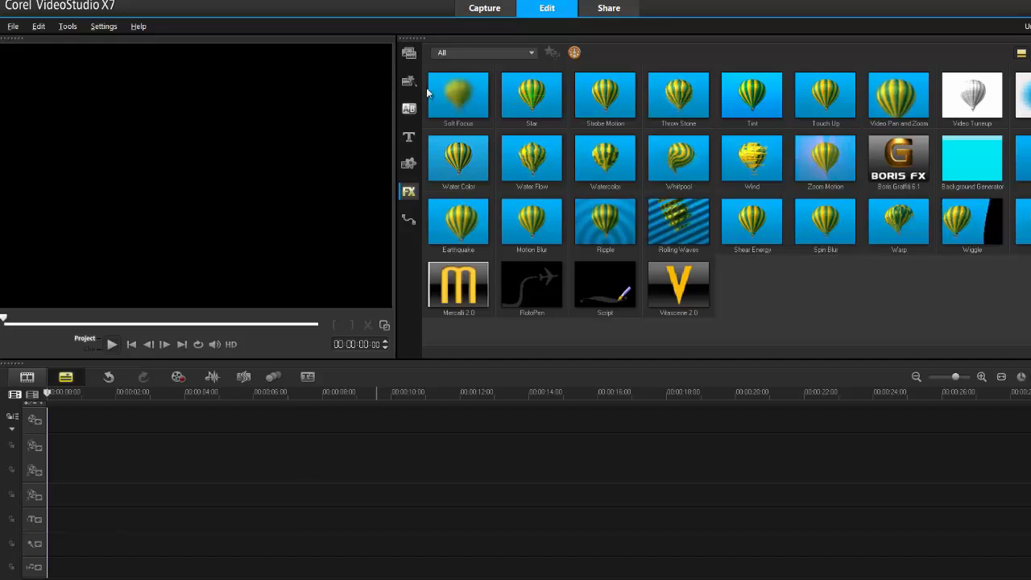
- Place the mountain village photo on the video track and lengthen its photo duration
{"action": "left_click", "coordinate": [409, 54]}
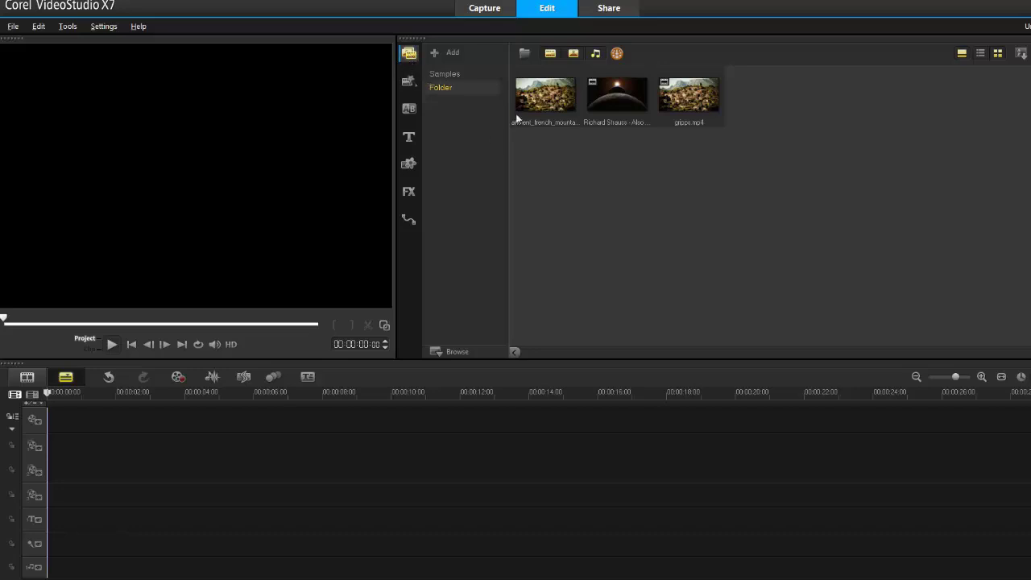
{"action": "left_click_drag", "start_coordinate": [542, 103], "coordinate": [432, 414]}
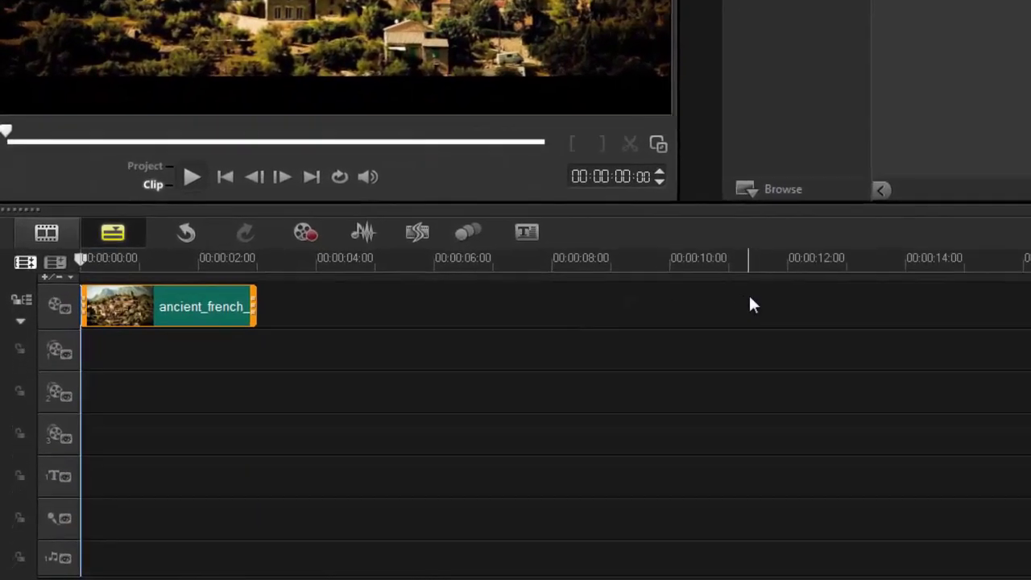
{"action": "right_click", "coordinate": [165, 366]}
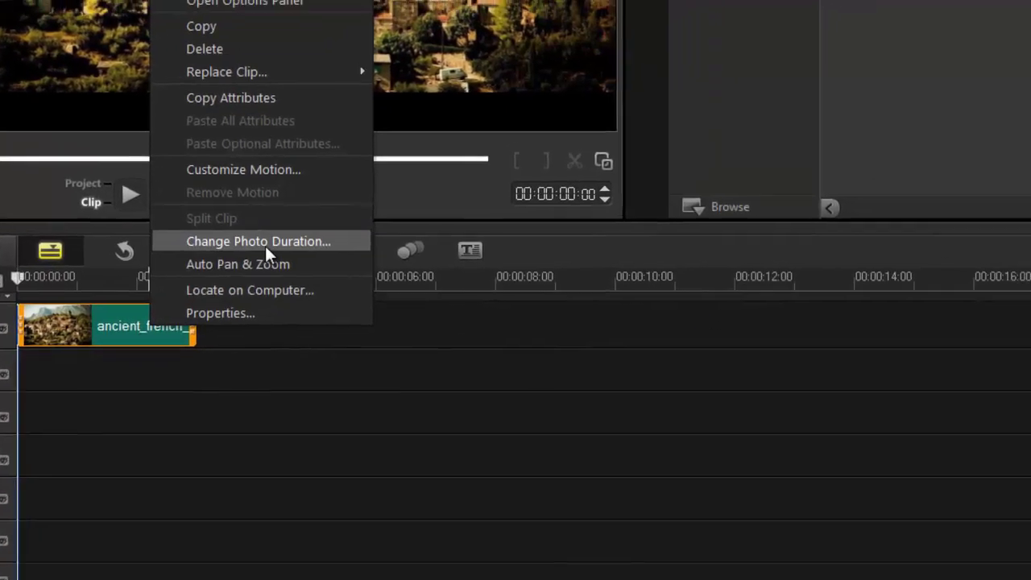
{"action": "left_click", "coordinate": [327, 219]}
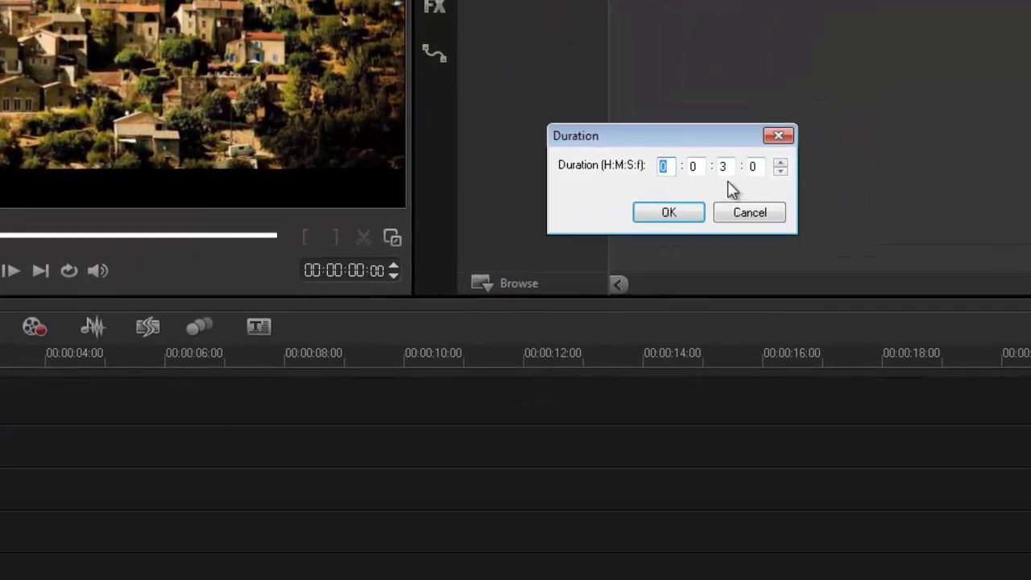
{"action": "double_click", "coordinate": [720, 166]}
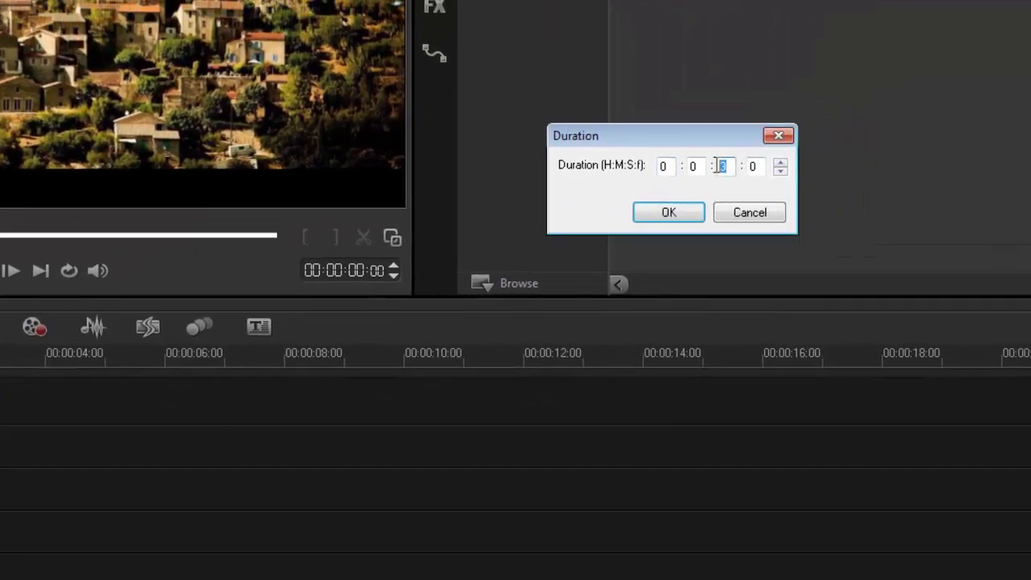
{"action": "left_click", "coordinate": [665, 214]}
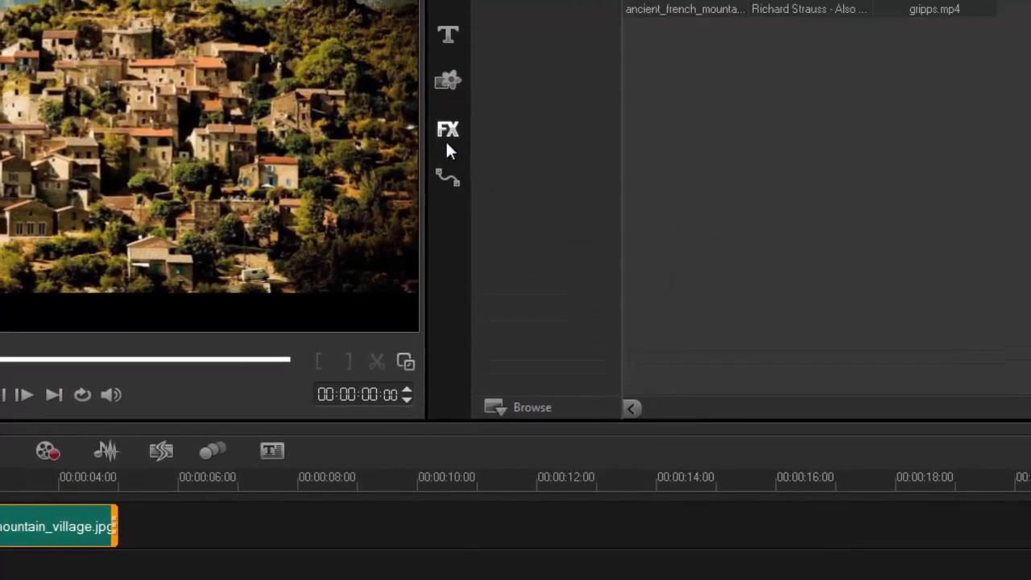
- Apply the Boris Graffiti 6.1 video filter to the photo clip and customize it in its editor
{"action": "left_click", "coordinate": [448, 135]}
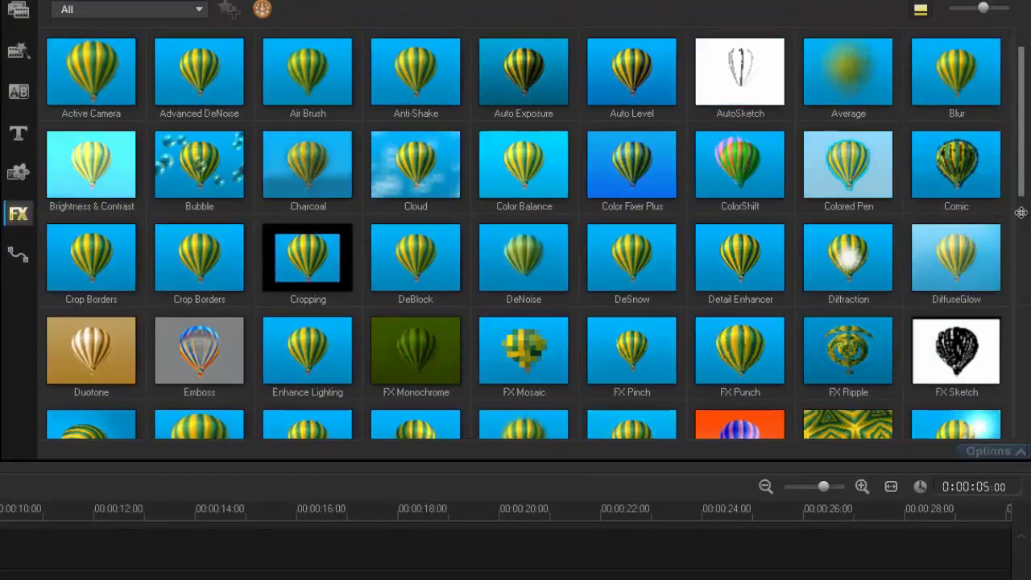
{"action": "scroll", "coordinate": [1023, 139], "scroll_direction": "down", "scroll_amount": 5}
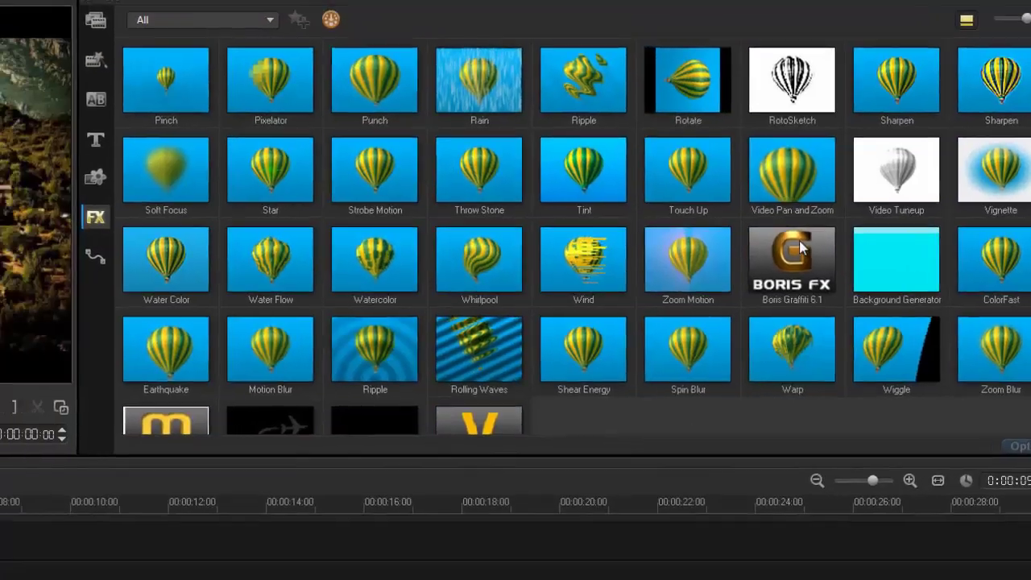
{"action": "left_click", "coordinate": [798, 252]}
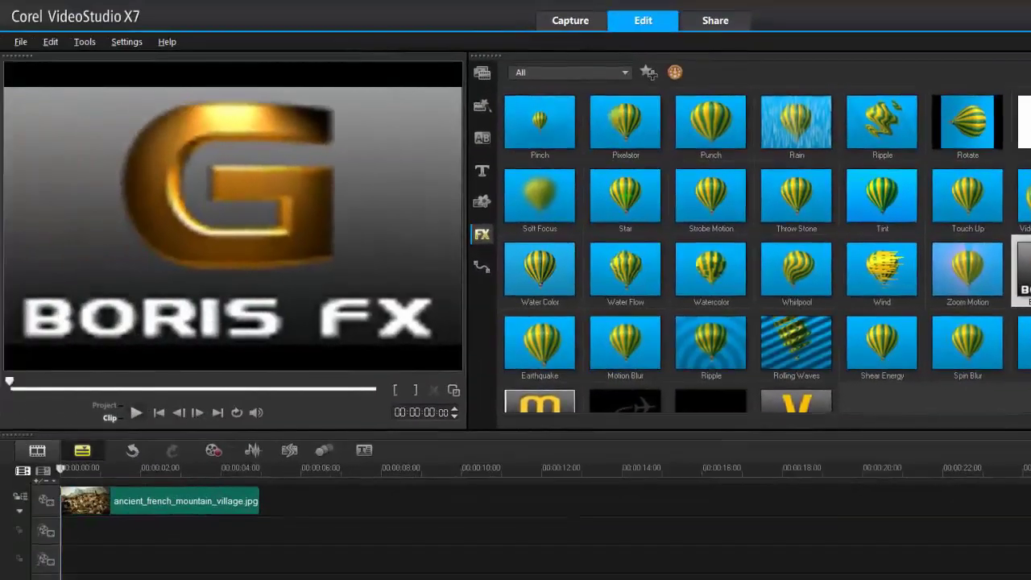
{"action": "left_click_drag", "start_coordinate": [1020, 266], "coordinate": [228, 506]}
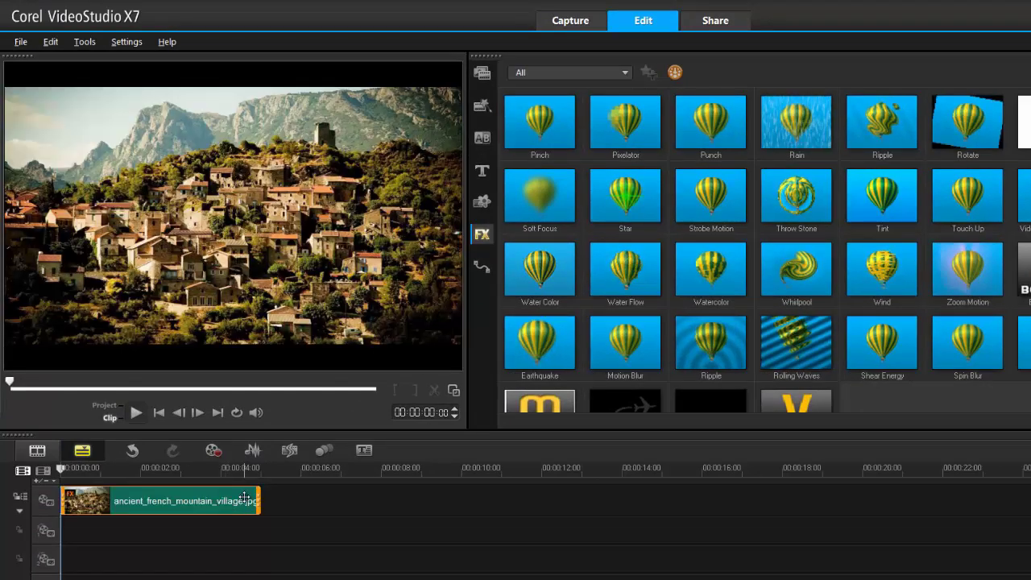
{"action": "left_click", "coordinate": [606, 371]}
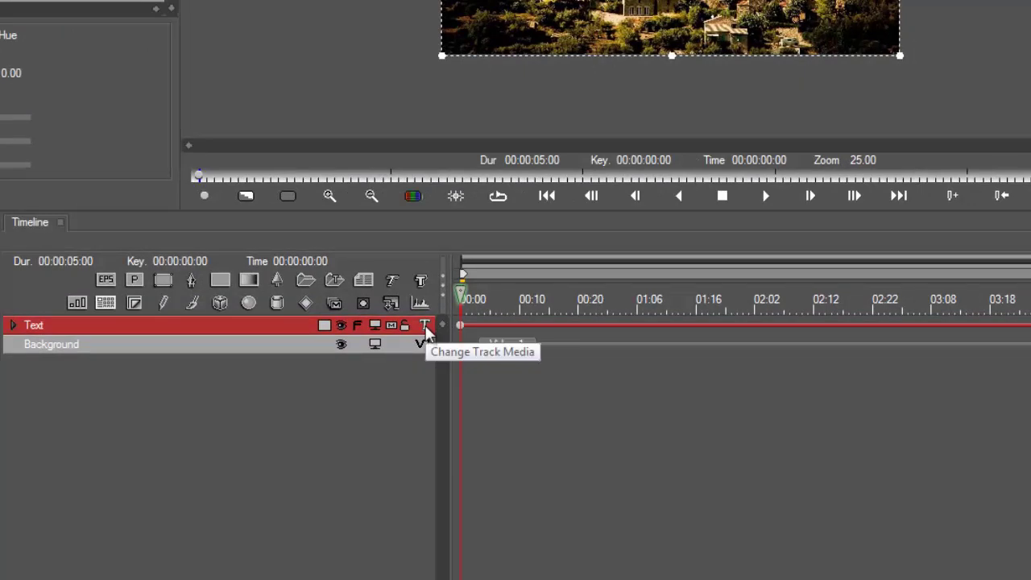
- Replace the Text track's content with the still image ancient_french_mountain_village.jpg
{"action": "left_click", "coordinate": [427, 326]}
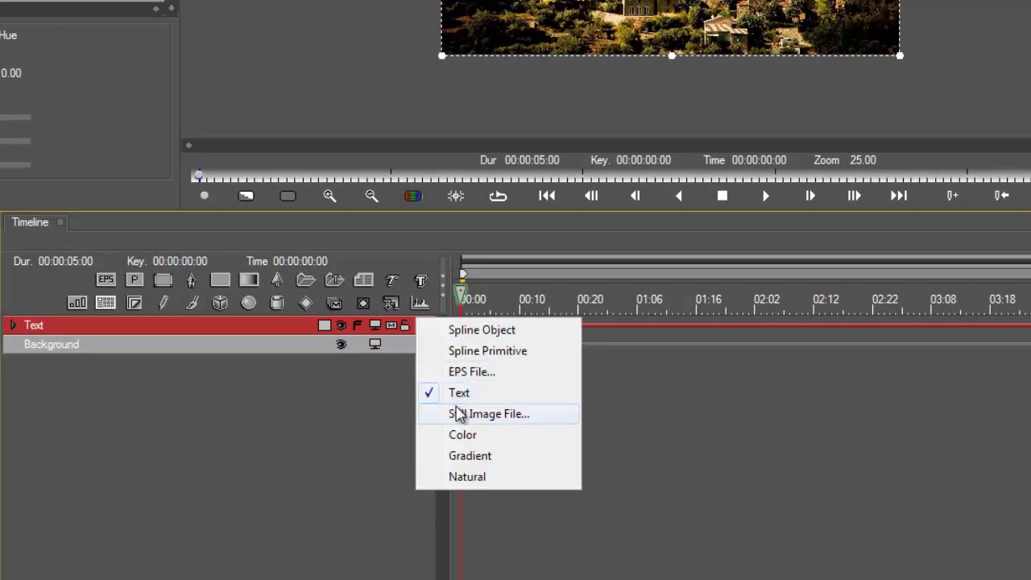
{"action": "left_click", "coordinate": [457, 413]}
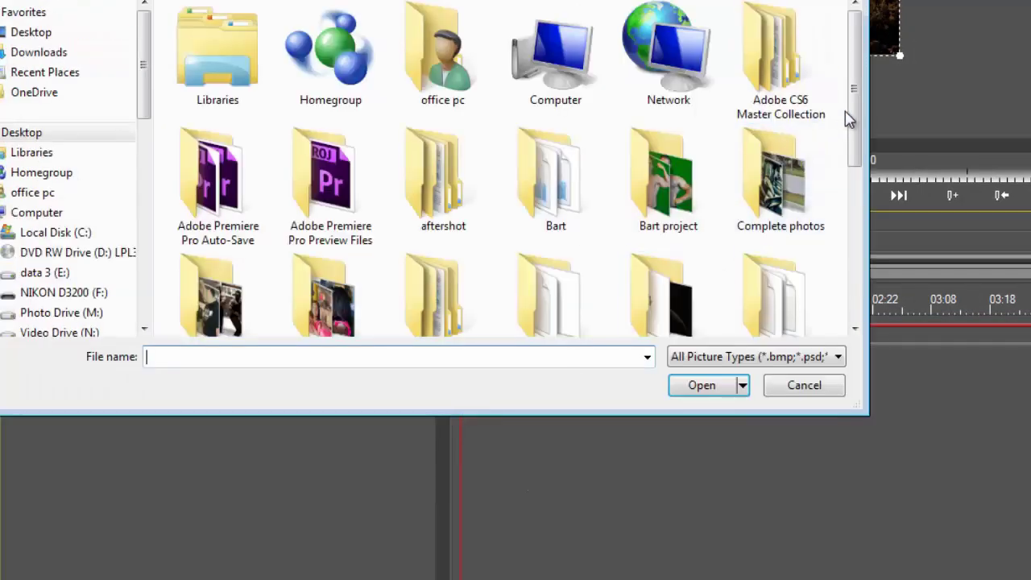
{"action": "scroll", "coordinate": [854, 139], "scroll_direction": "down", "scroll_amount": 1}
{"action": "scroll", "coordinate": [854, 139], "scroll_direction": "down", "scroll_amount": 5}
{"action": "double_click", "coordinate": [805, 227]}
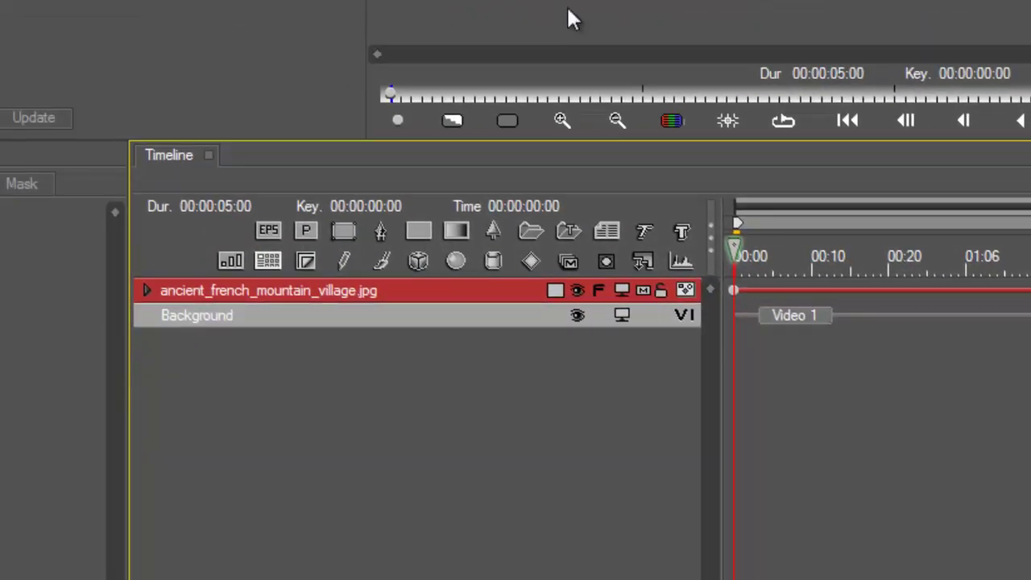
- Add a spline layer and place the first pen anchor on the tower's outline
{"action": "left_click", "coordinate": [382, 232]}
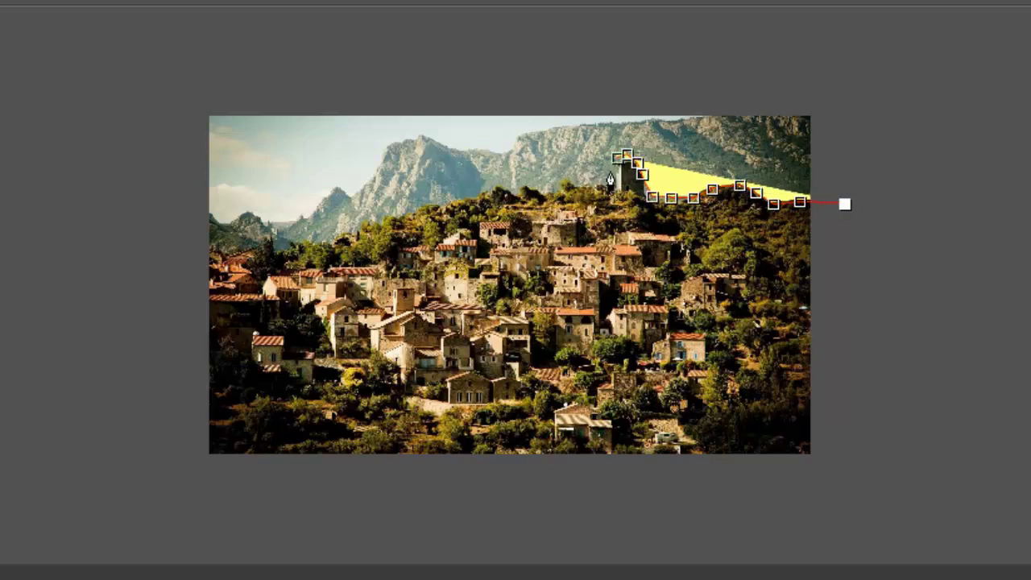
{"action": "left_click", "coordinate": [611, 172]}
- Trace the ridge leftward past the image edge, add two corners below the frame, and close the spline
{"action": "left_click", "coordinate": [610, 182]}
{"action": "left_click", "coordinate": [585, 186]}
{"action": "left_click", "coordinate": [548, 185]}
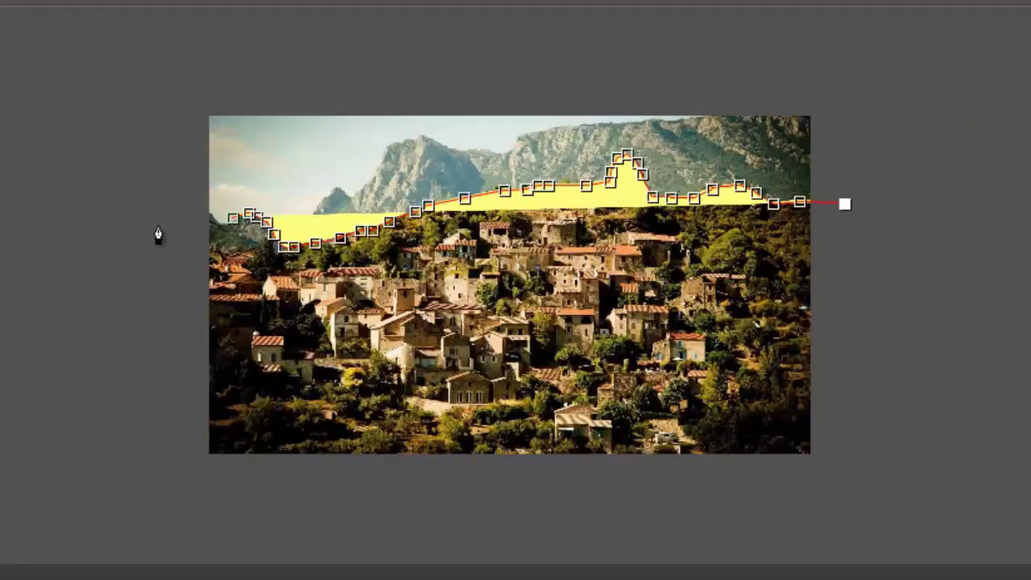
{"action": "left_click", "coordinate": [218, 218]}
{"action": "left_click", "coordinate": [179, 206]}
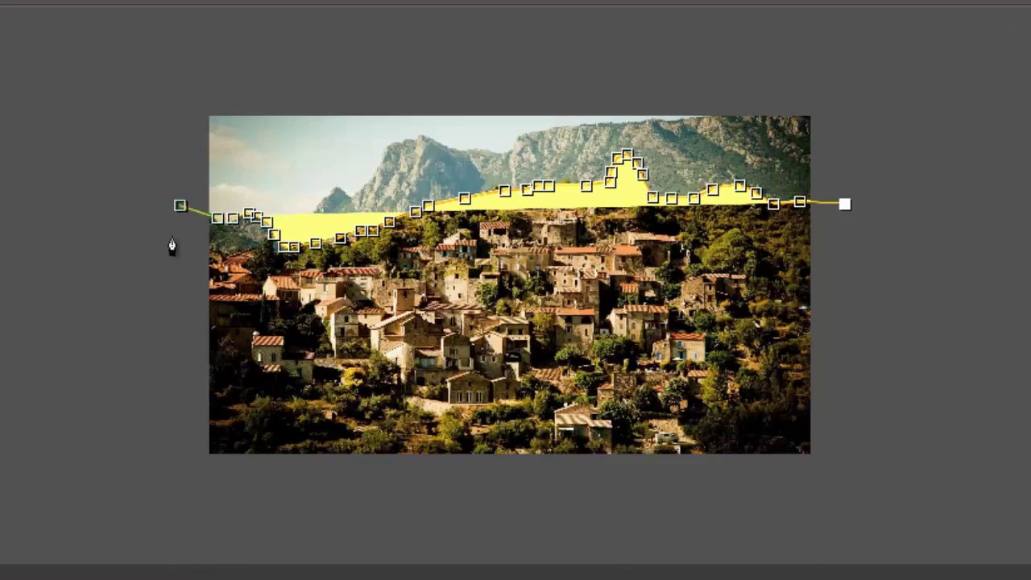
{"action": "left_click", "coordinate": [137, 475]}
{"action": "left_click", "coordinate": [925, 489]}
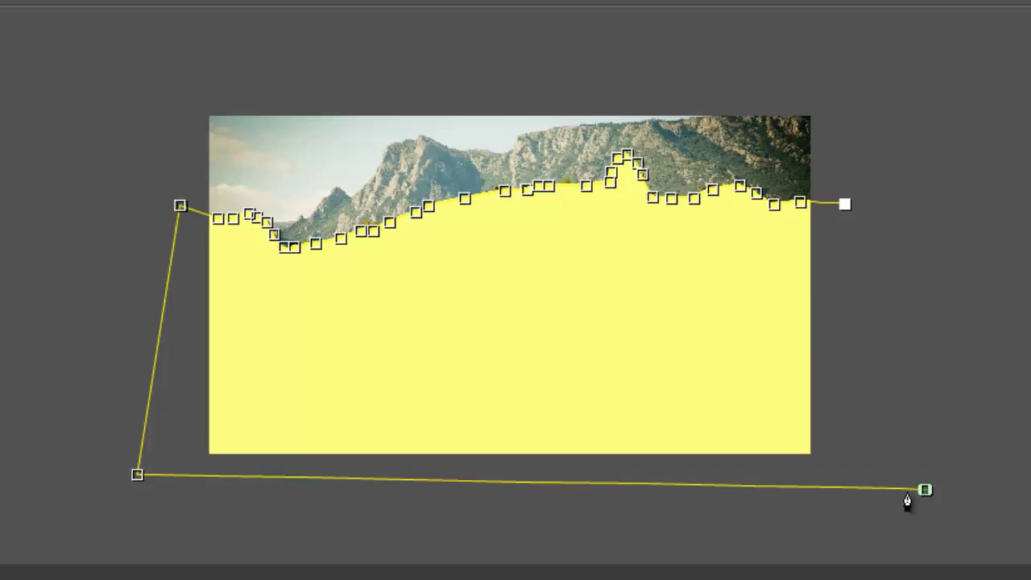
{"action": "left_click", "coordinate": [844, 207]}
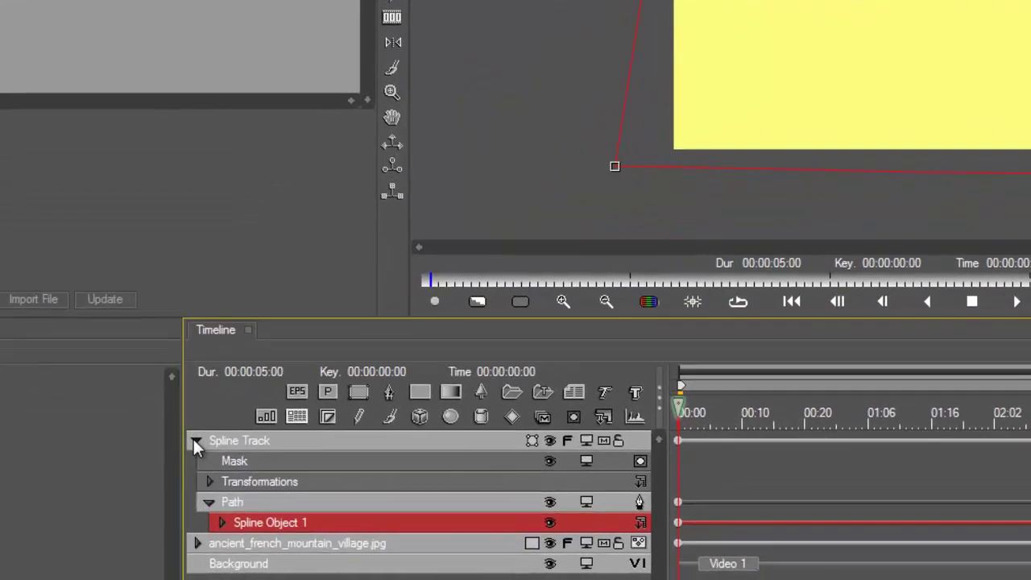
- Drop the Spline Track onto the village image layer's Mask row so the spline masks the photo
{"action": "left_click", "coordinate": [141, 480]}
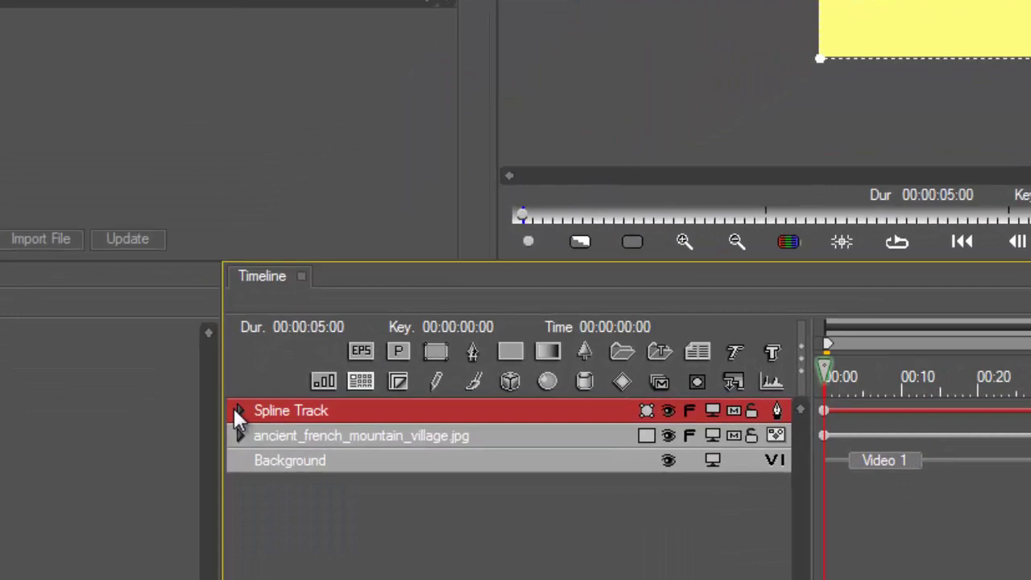
{"action": "left_click", "coordinate": [239, 435]}
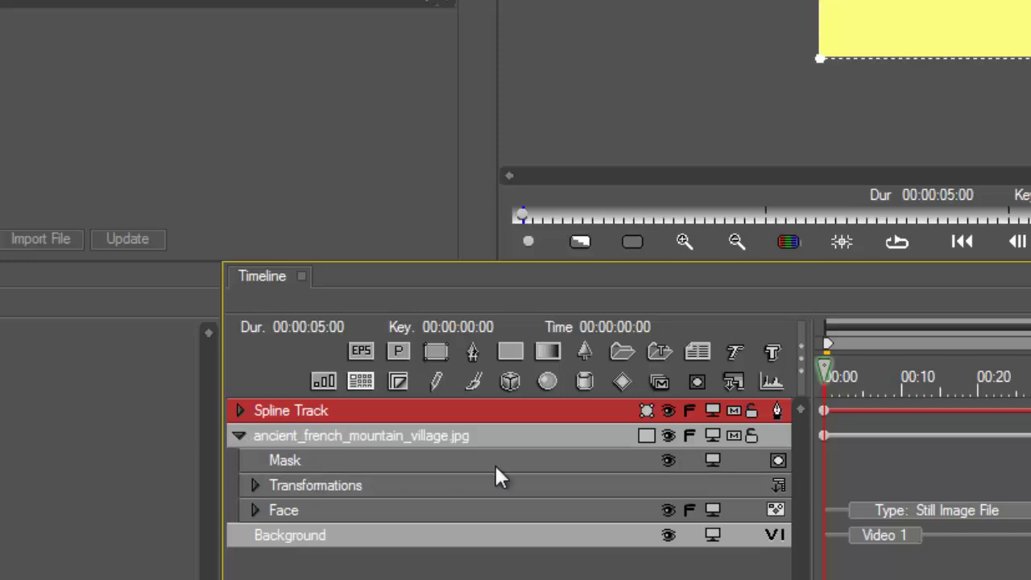
{"action": "left_click", "coordinate": [691, 377]}
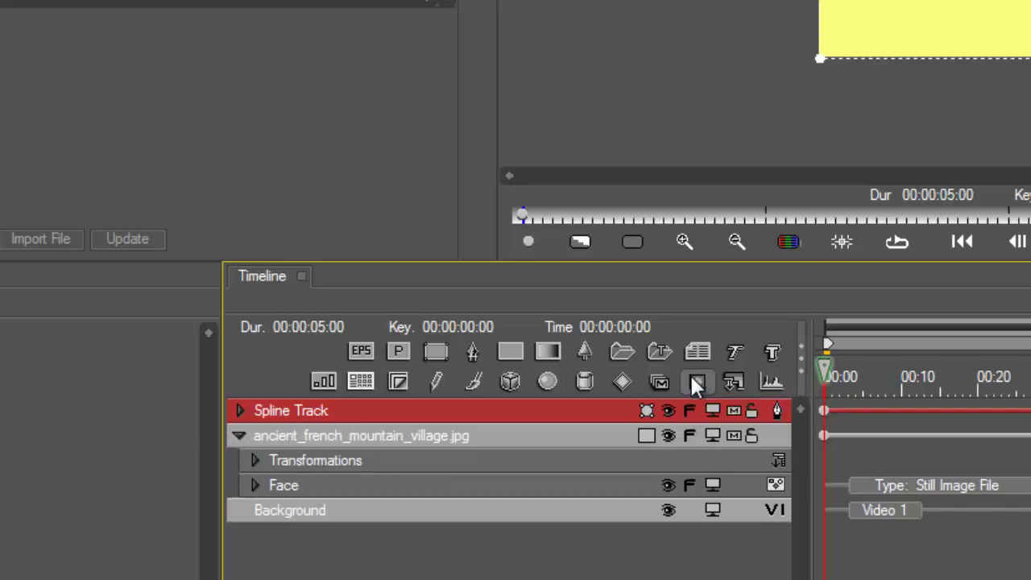
{"action": "left_click", "coordinate": [691, 378]}
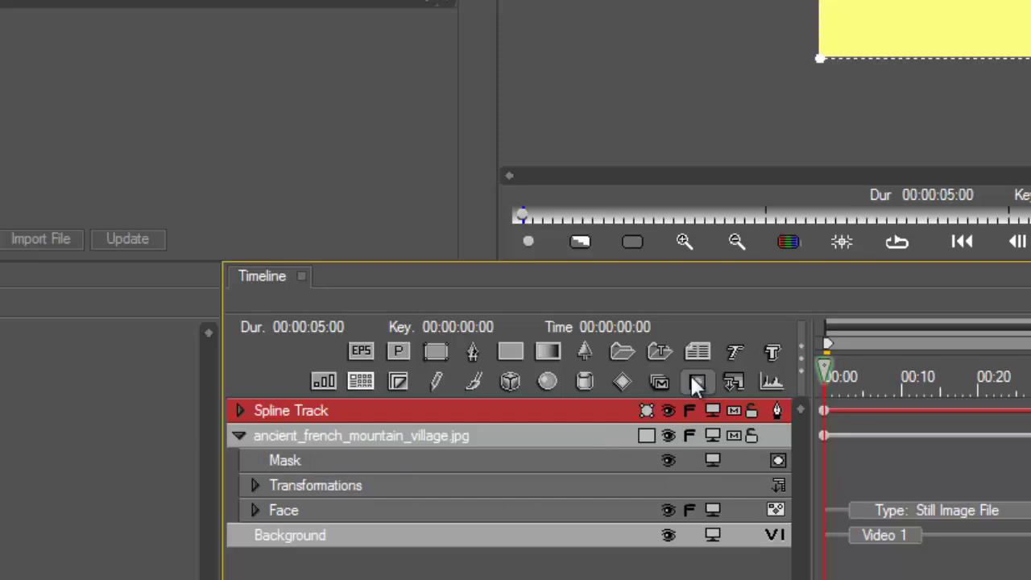
{"action": "left_click", "coordinate": [691, 378]}
{"action": "left_click", "coordinate": [691, 378]}
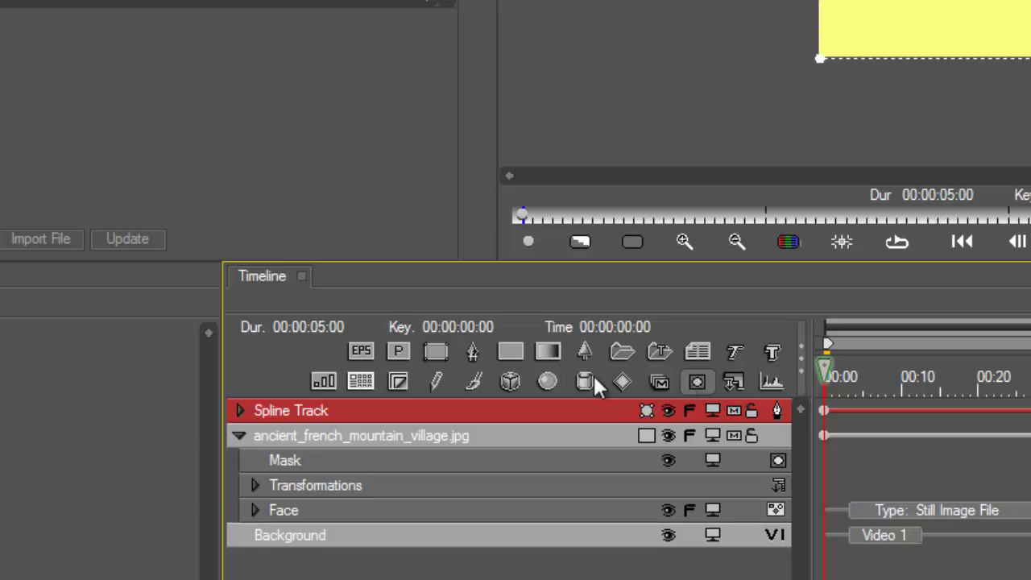
{"action": "left_click", "coordinate": [401, 410]}
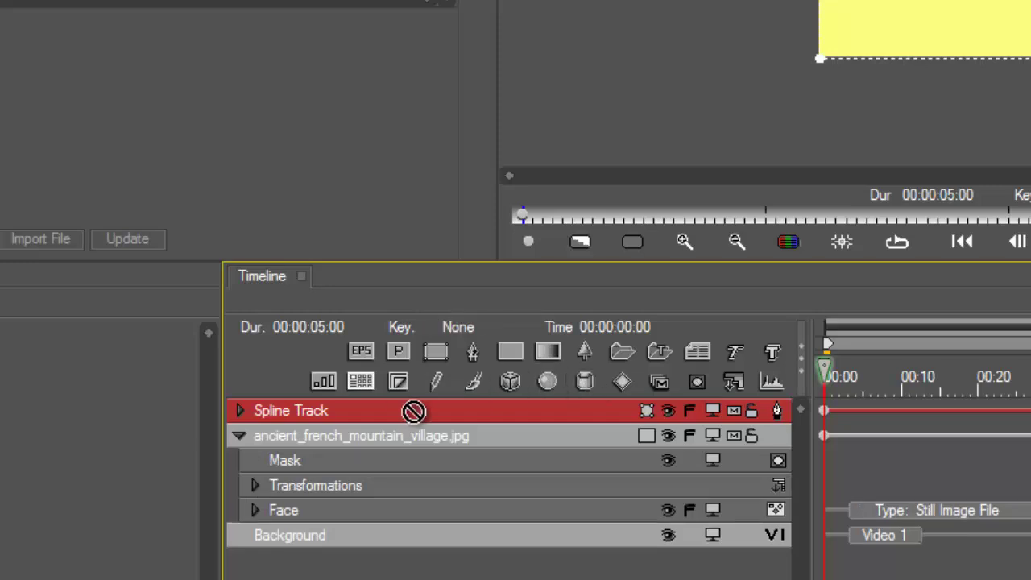
{"action": "left_click", "coordinate": [414, 463]}
{"action": "left_click_drag", "start_coordinate": [327, 493], "coordinate": [319, 488]}
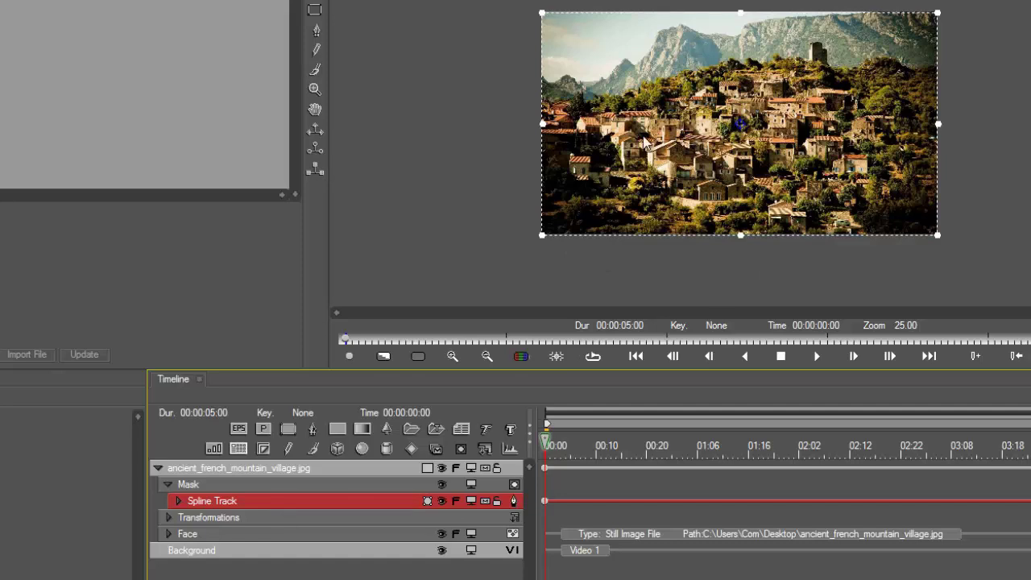
{"action": "left_click", "coordinate": [159, 469]}
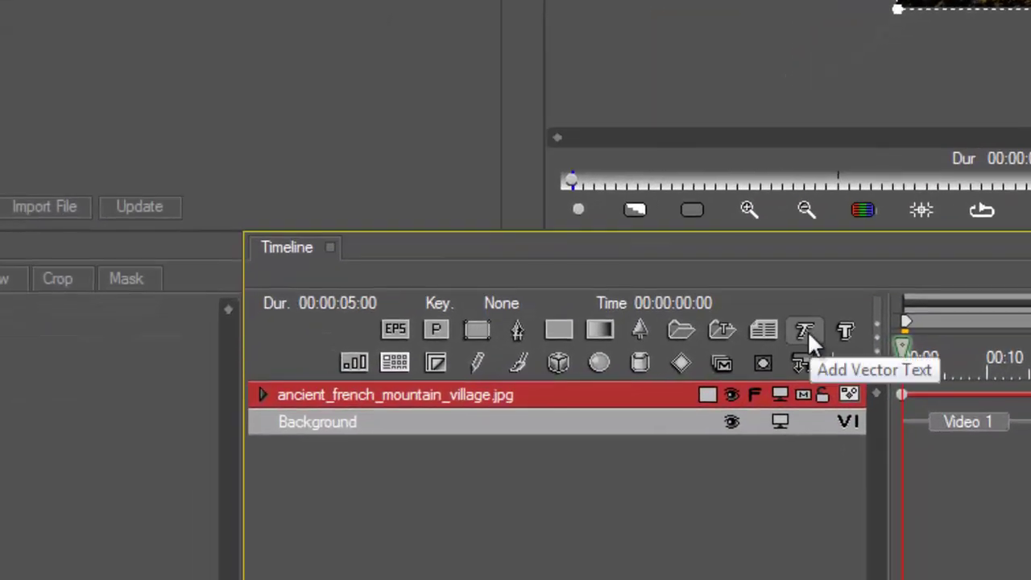
- Add a vector text layer reading GRIPPS and move the playhead to the clip's end
{"action": "left_click", "coordinate": [806, 331]}
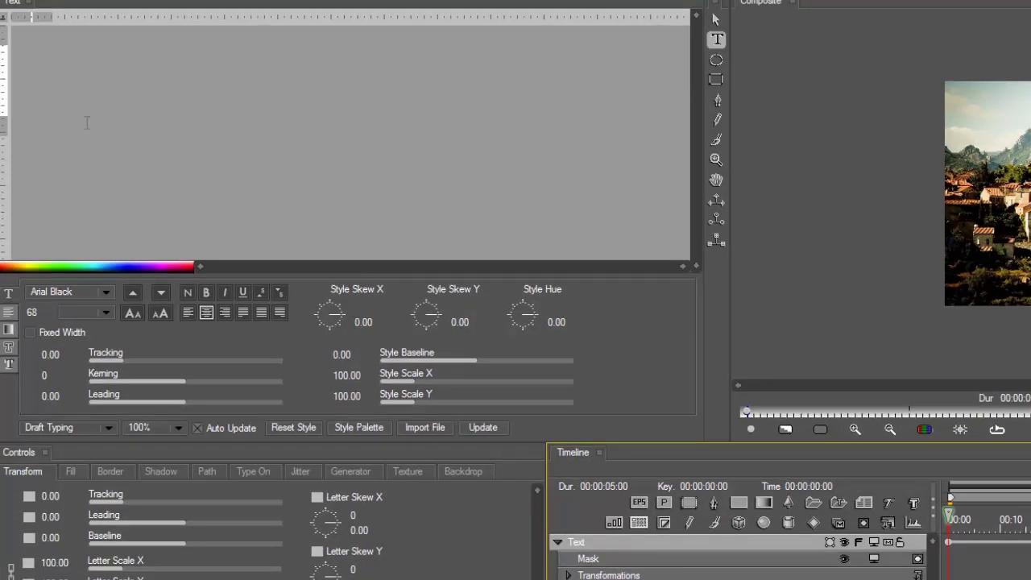
{"action": "type", "text": "G"}
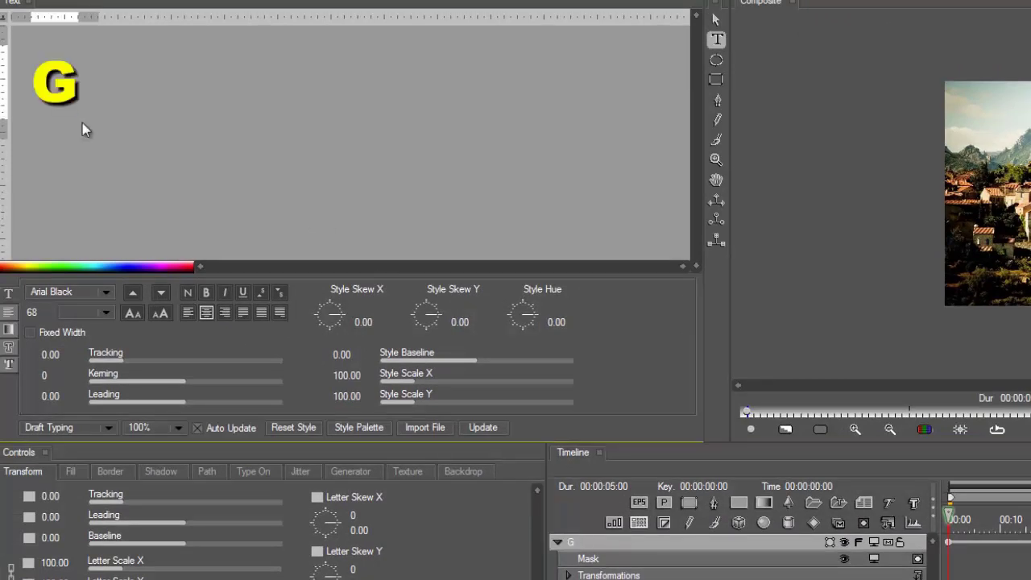
{"action": "type", "text": "RIPPS"}
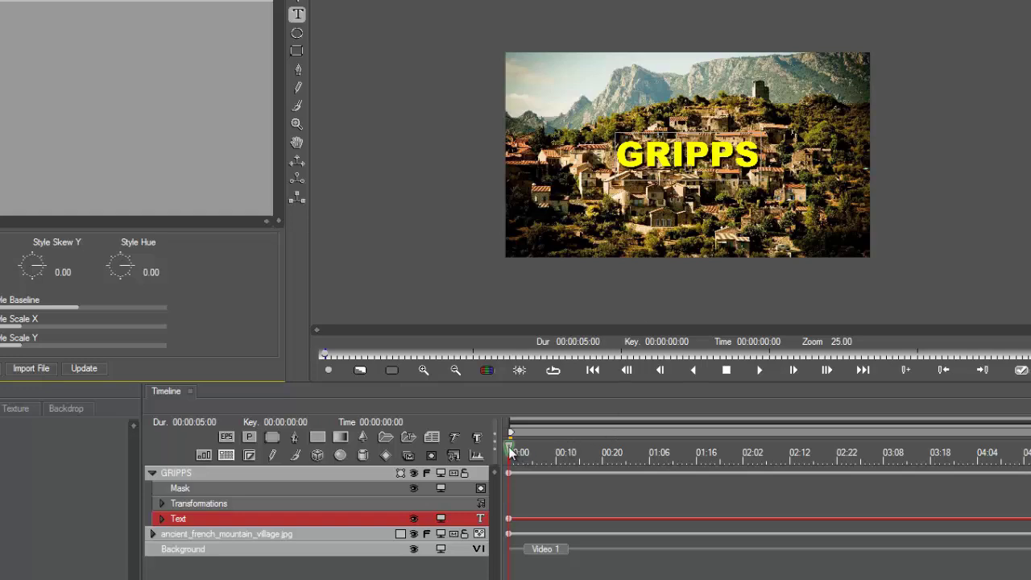
{"action": "left_click_drag", "start_coordinate": [510, 453], "coordinate": [1030, 457]}
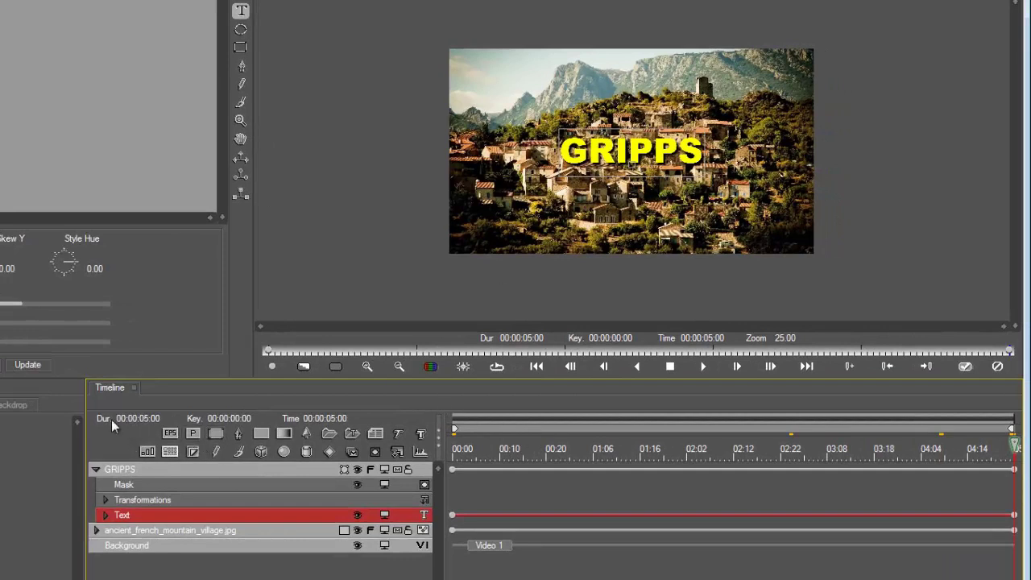
- Drag the GRIPPS title up over the mountains to Position X 892, Y 136
{"action": "left_click", "coordinate": [160, 470]}
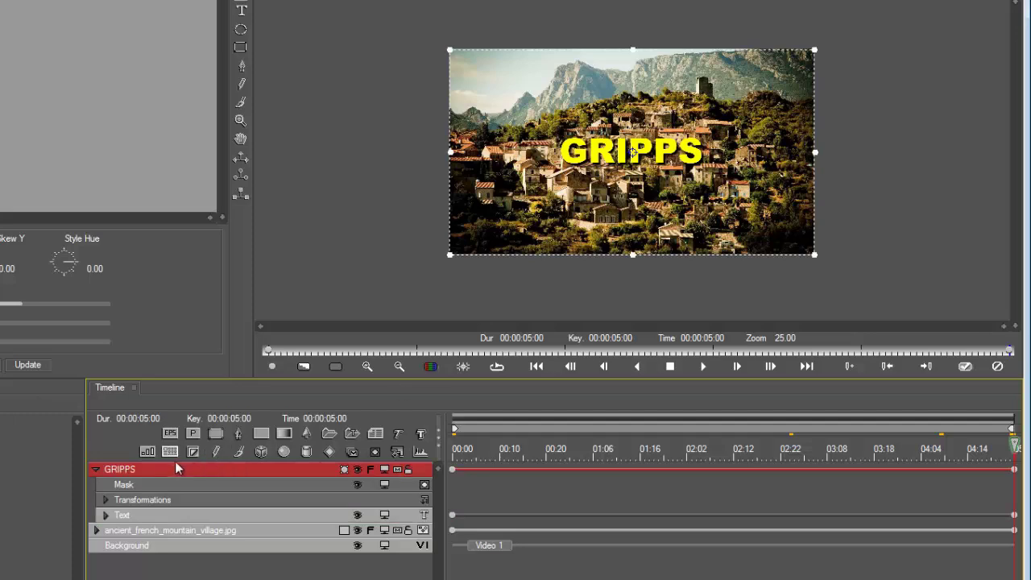
{"action": "left_click", "coordinate": [95, 469]}
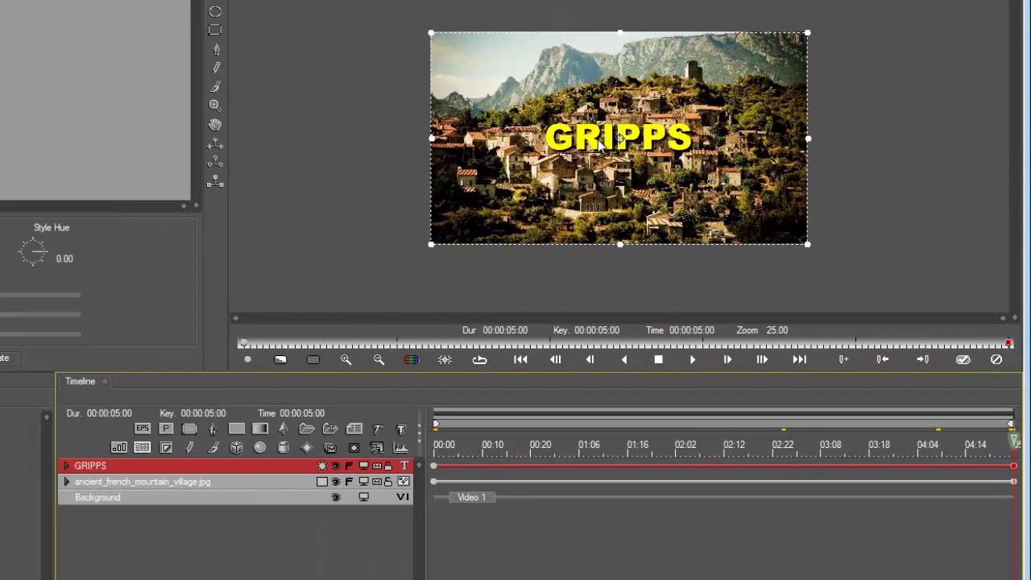
{"action": "left_click_drag", "start_coordinate": [602, 148], "coordinate": [585, 59]}
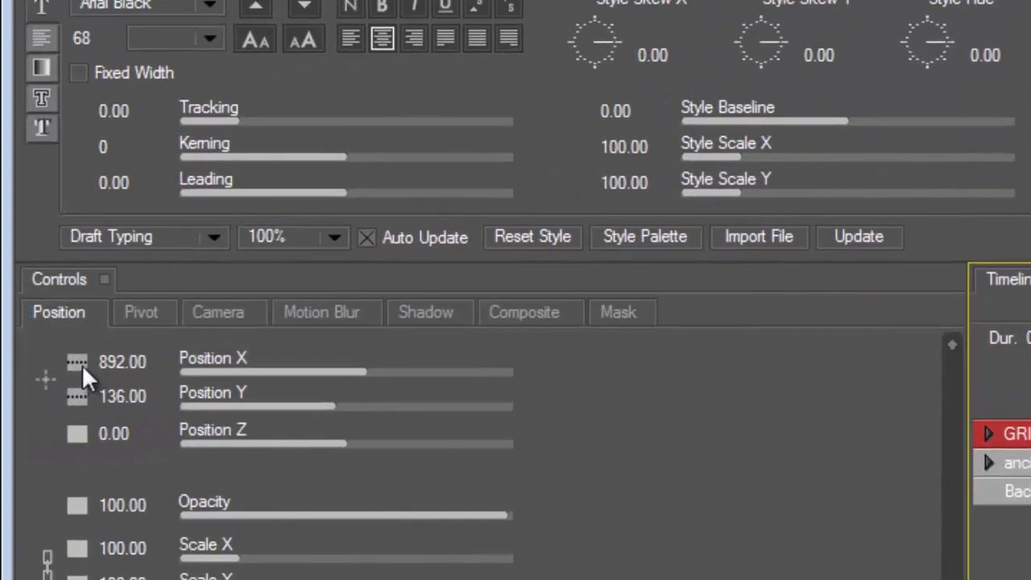
- Set Position X and Position Y keyframe interpolation to Linear, then play and rewind the animation
{"action": "left_click", "coordinate": [78, 362]}
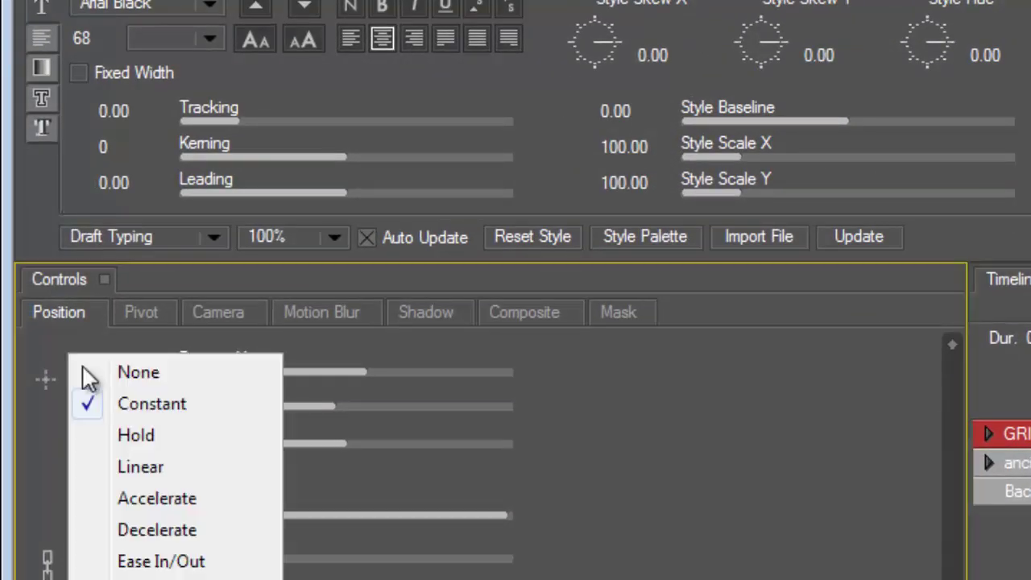
{"action": "left_click", "coordinate": [136, 476]}
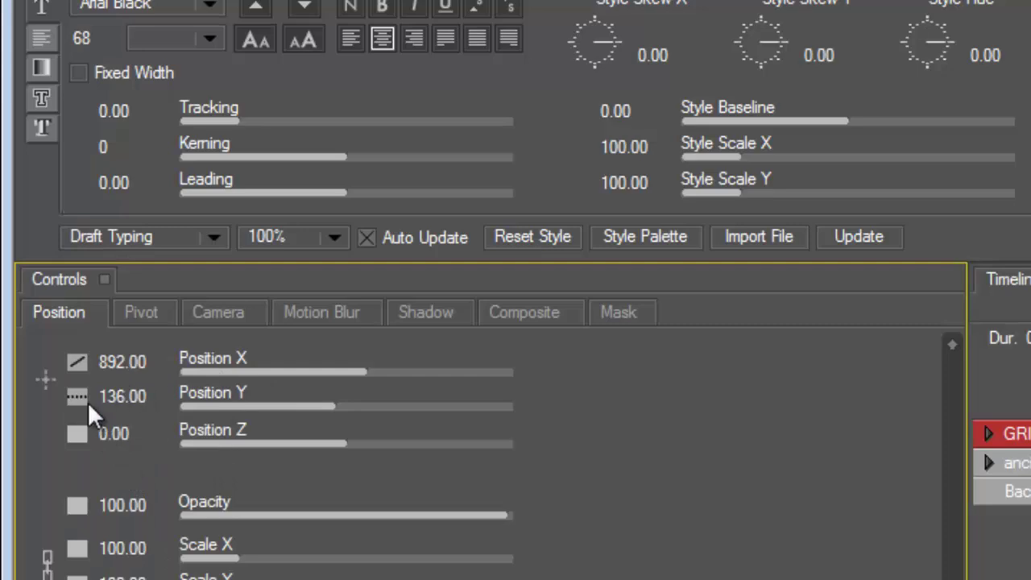
{"action": "left_click", "coordinate": [77, 397]}
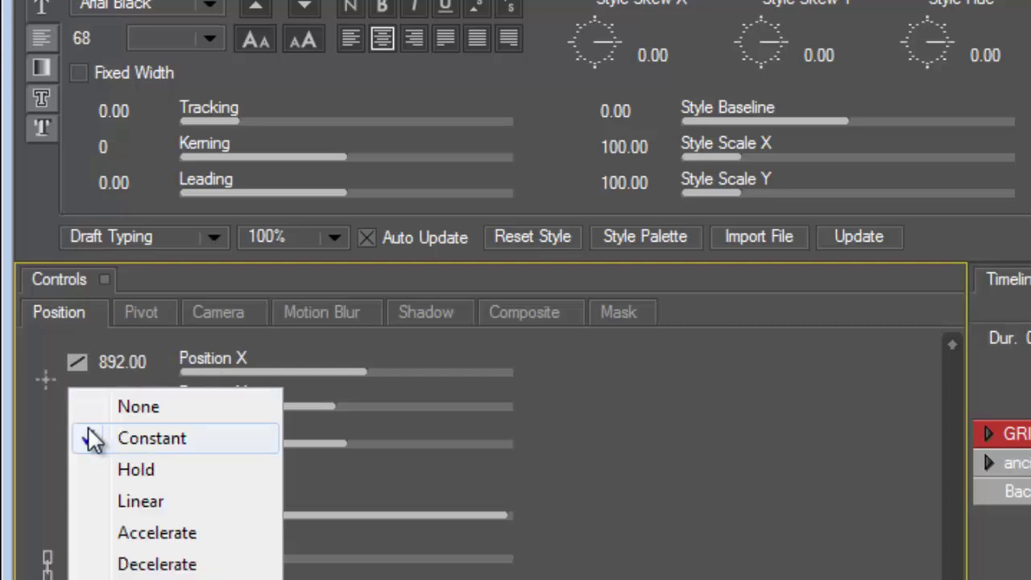
{"action": "left_click", "coordinate": [133, 509]}
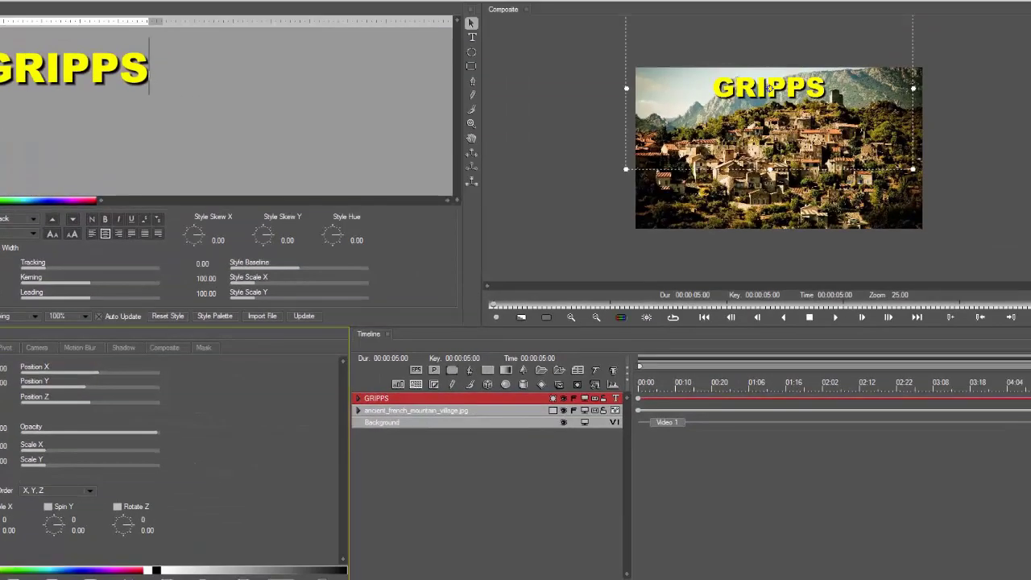
{"action": "key", "text": "space"}
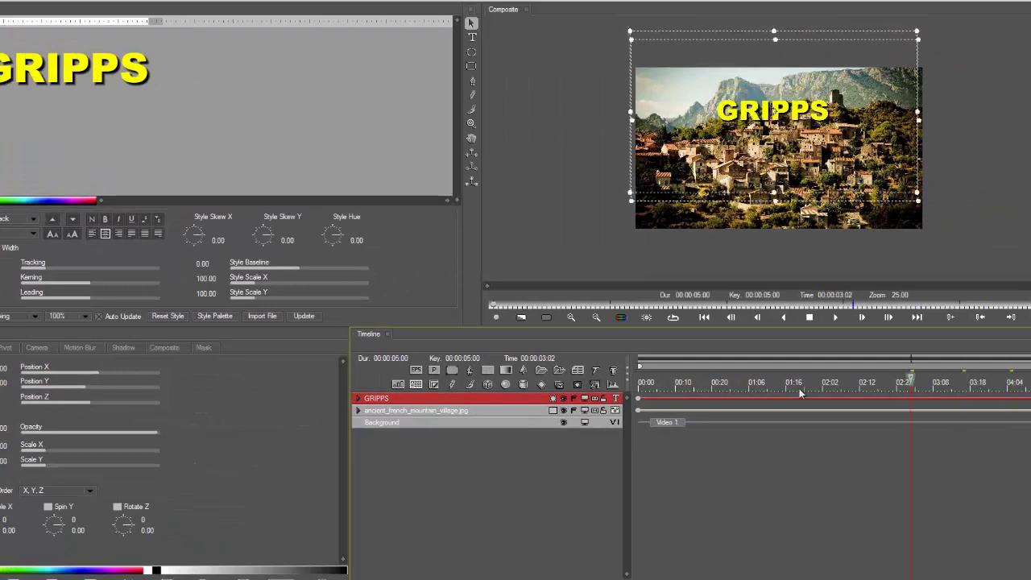
{"action": "left_click_drag", "start_coordinate": [800, 388], "coordinate": [638, 395]}
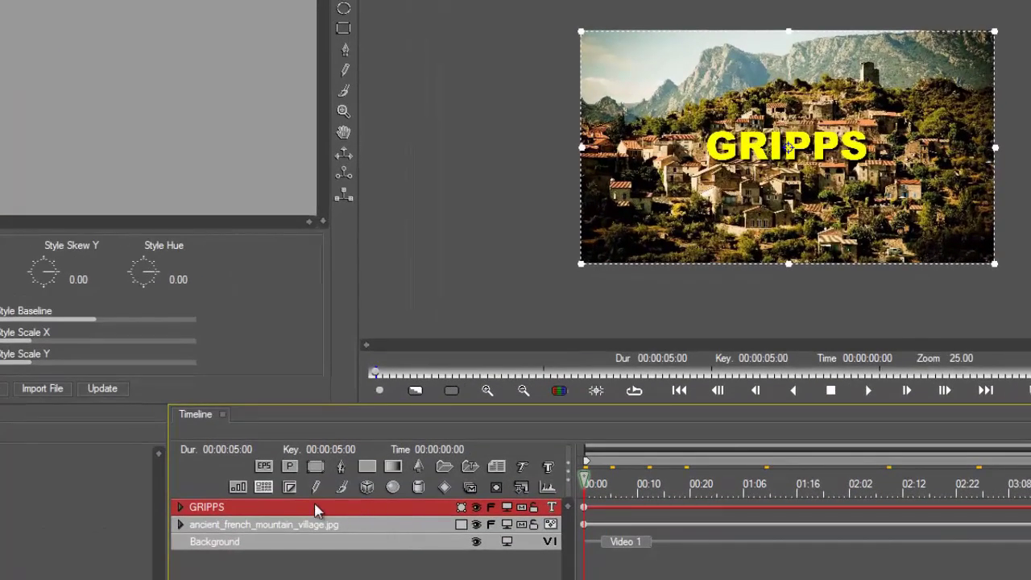
- Move GRIPPS below the village photo layer, preview it rising behind the mountain, and apply
{"action": "left_click_drag", "start_coordinate": [317, 510], "coordinate": [322, 538]}
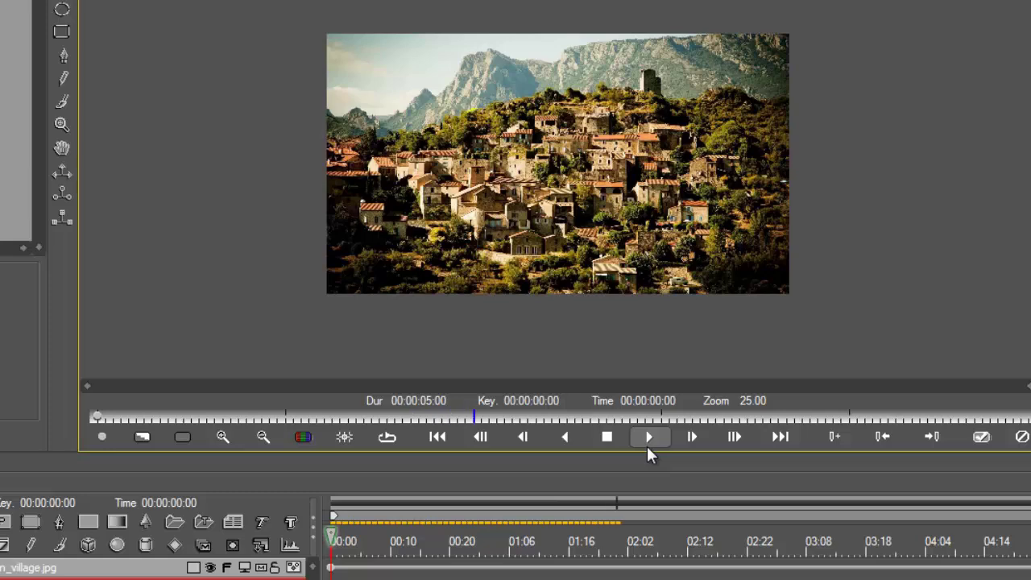
{"action": "left_click", "coordinate": [606, 437]}
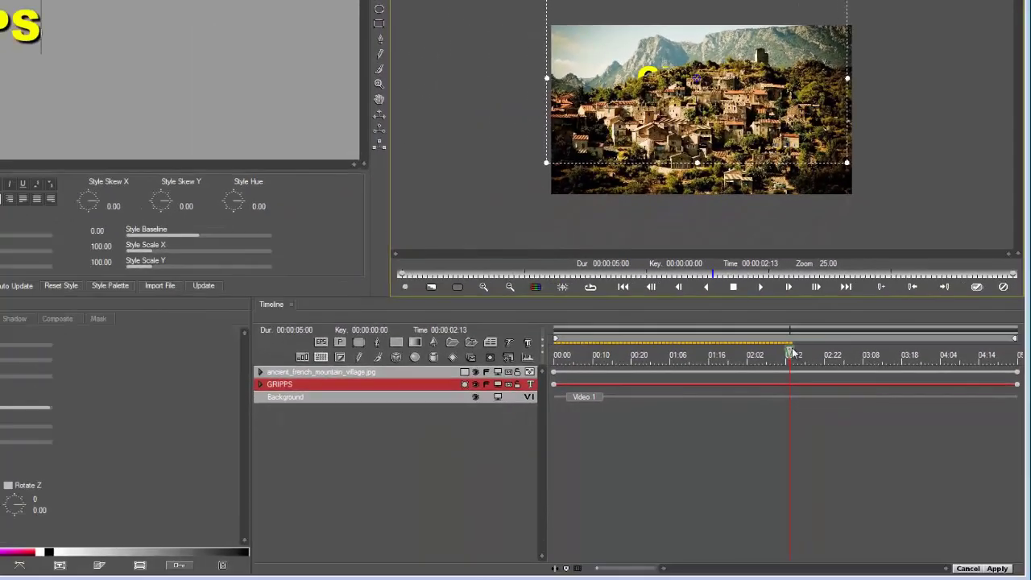
{"action": "left_click_drag", "start_coordinate": [794, 352], "coordinate": [612, 355]}
{"action": "left_click_drag", "start_coordinate": [675, 364], "coordinate": [755, 361]}
{"action": "left_click_drag", "start_coordinate": [847, 358], "coordinate": [937, 358]}
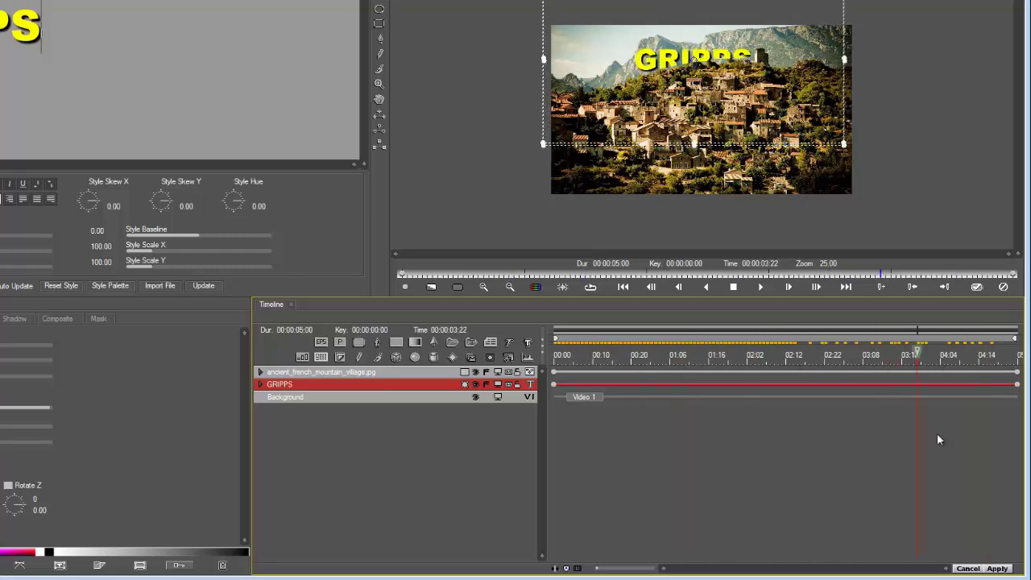
{"action": "left_click", "coordinate": [997, 569]}
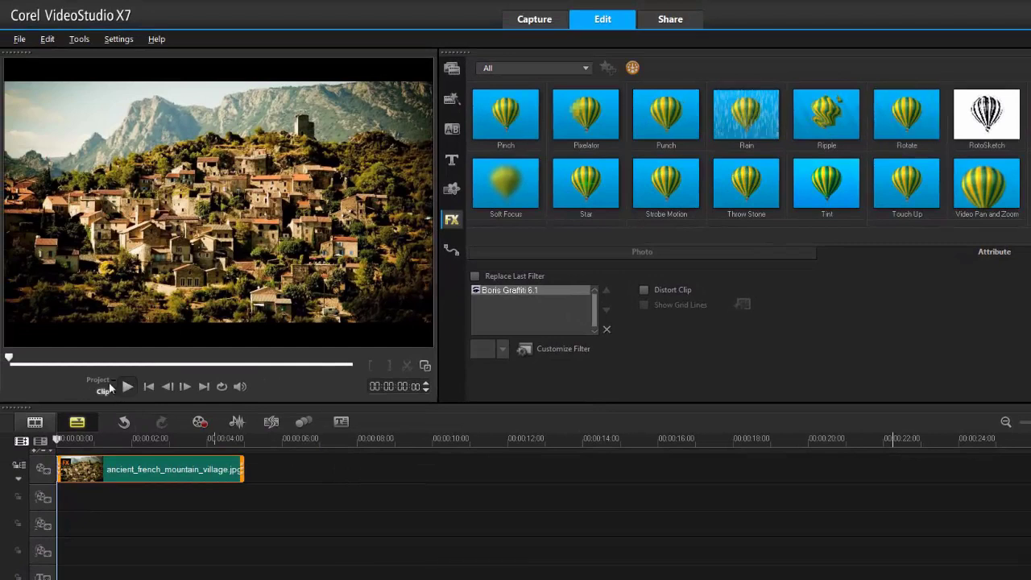
- Scrub the VideoStudio preview to a frame partway through the village clip
{"action": "left_click_drag", "start_coordinate": [8, 357], "coordinate": [26, 371]}
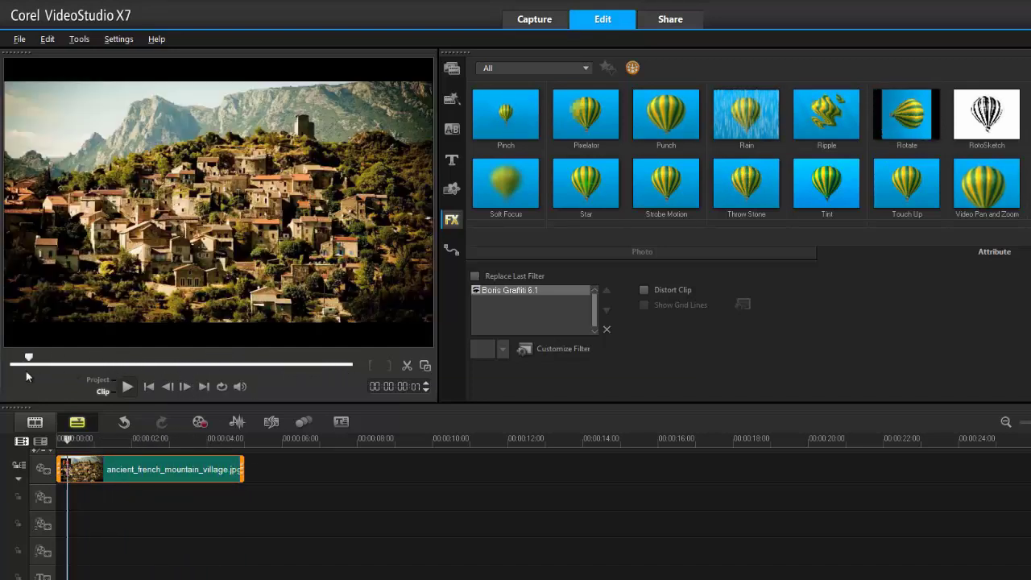